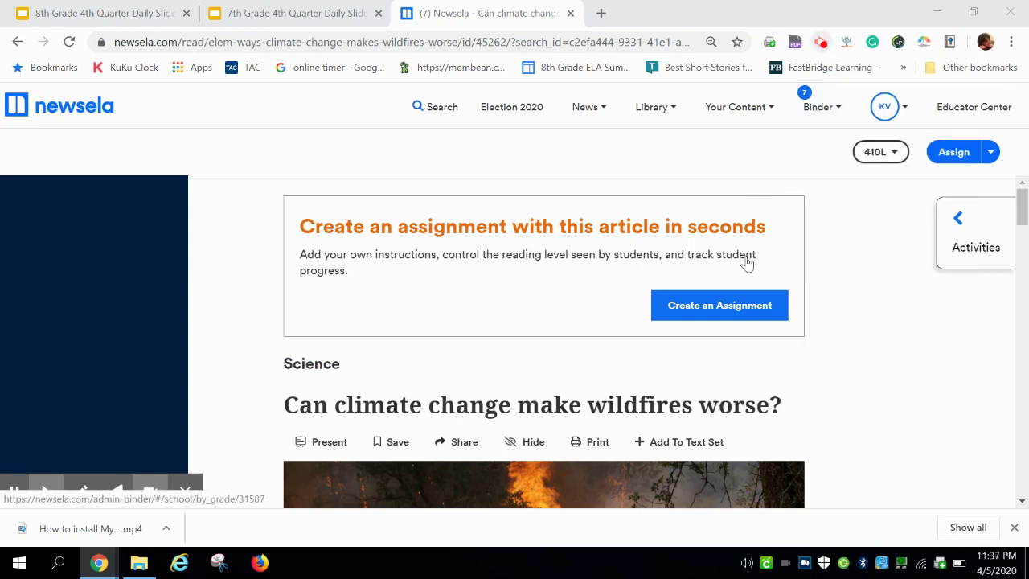
{"action": "left_click", "coordinate": [875, 370]}
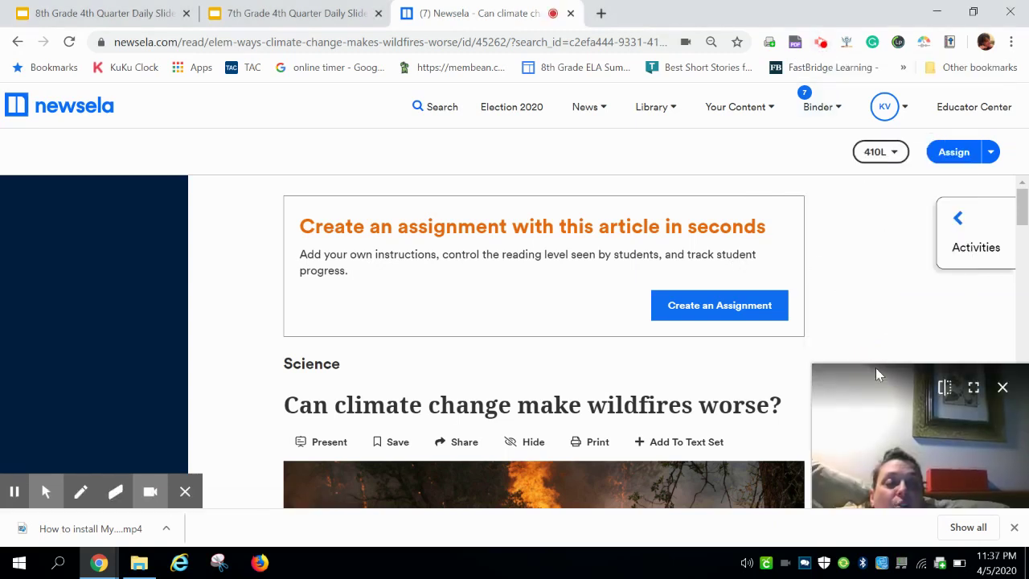
{"action": "left_click", "coordinate": [1003, 386]}
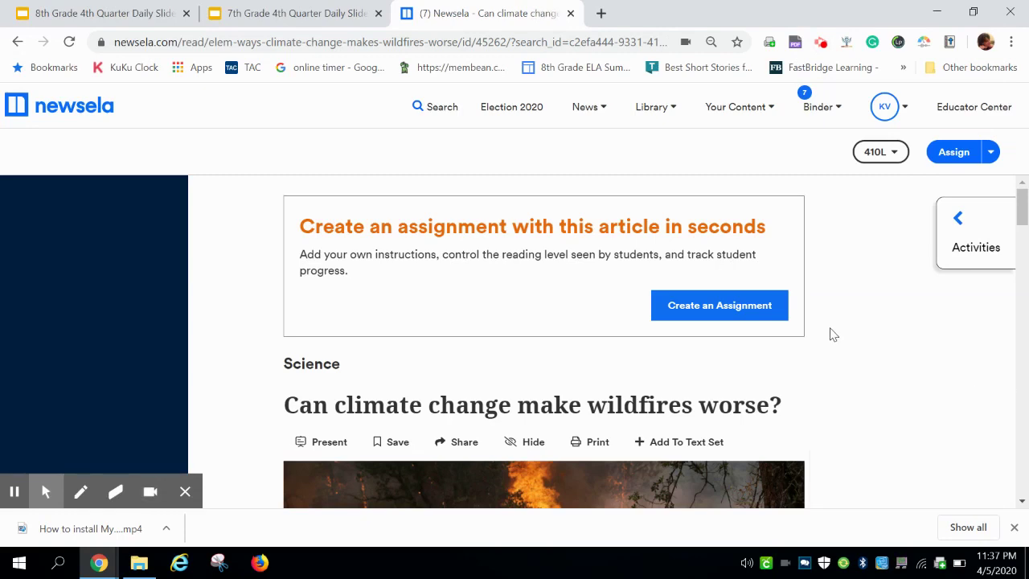
{"action": "scroll", "coordinate": [834, 335], "scroll_direction": "down", "scroll_amount": 4}
{"action": "scroll", "coordinate": [834, 335], "scroll_direction": "up", "scroll_amount": 4}
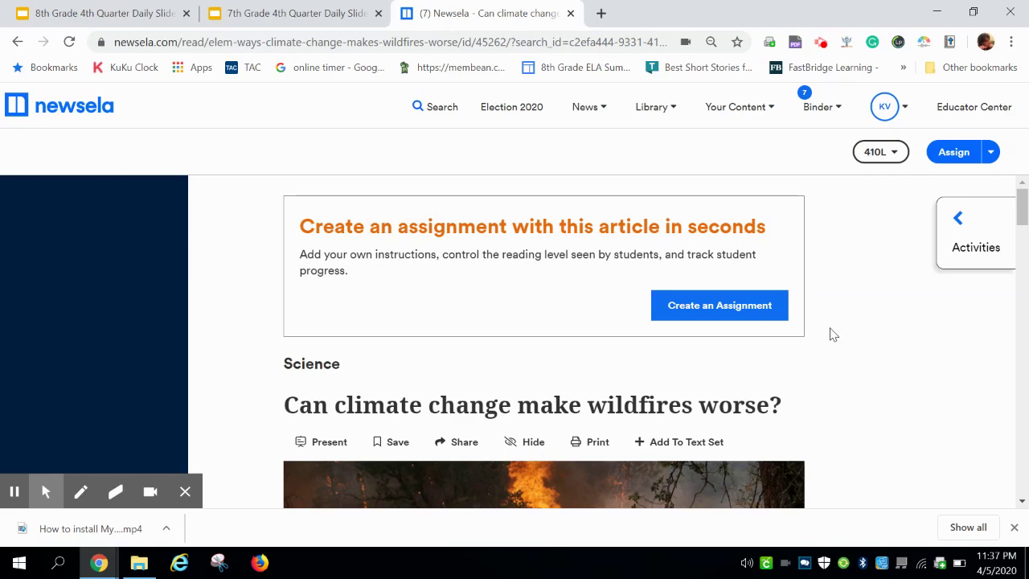
{"action": "scroll", "coordinate": [834, 334], "scroll_direction": "down", "scroll_amount": 3}
{"action": "scroll", "coordinate": [833, 334], "scroll_direction": "up", "scroll_amount": 3}
{"action": "scroll", "coordinate": [851, 385], "scroll_direction": "down", "scroll_amount": 2}
{"action": "scroll", "coordinate": [851, 386], "scroll_direction": "up", "scroll_amount": 2}
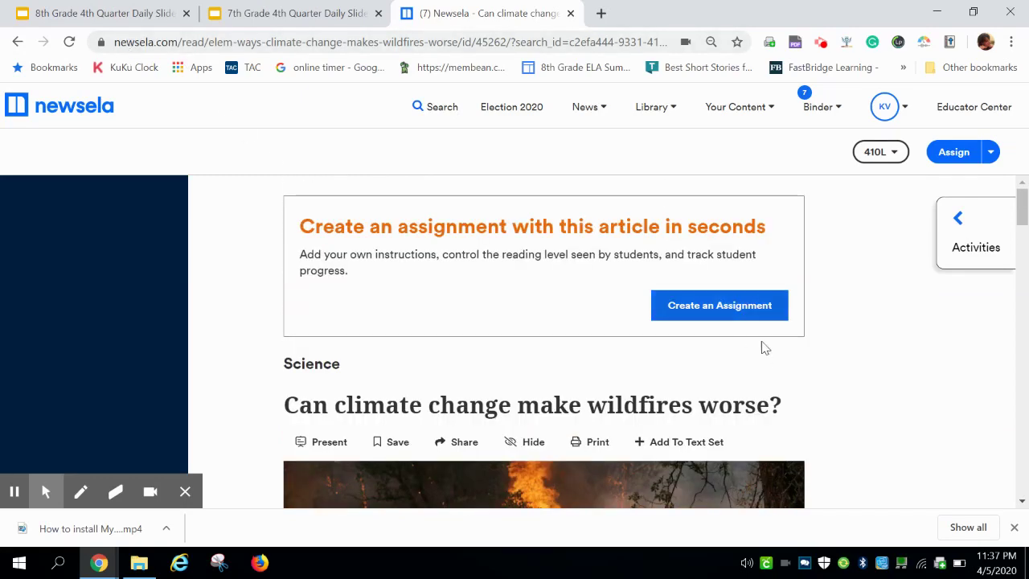
{"action": "left_click", "coordinate": [873, 374]}
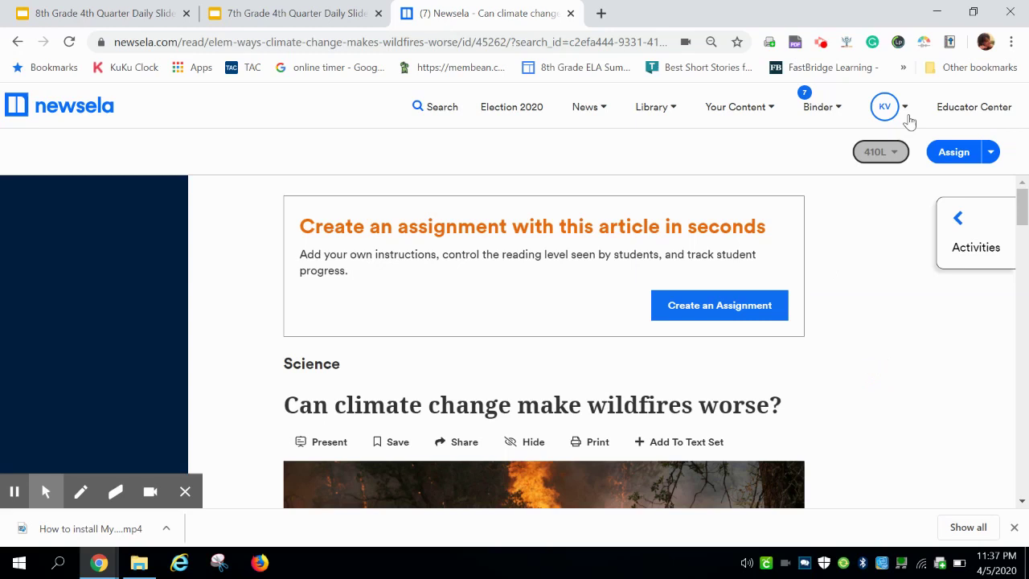
Open the MyBib Citation Generator for the wildfire article and change the citation style to MLA 8 (Modern Language Association 8th Edition).
{"action": "left_click", "coordinate": [952, 50]}
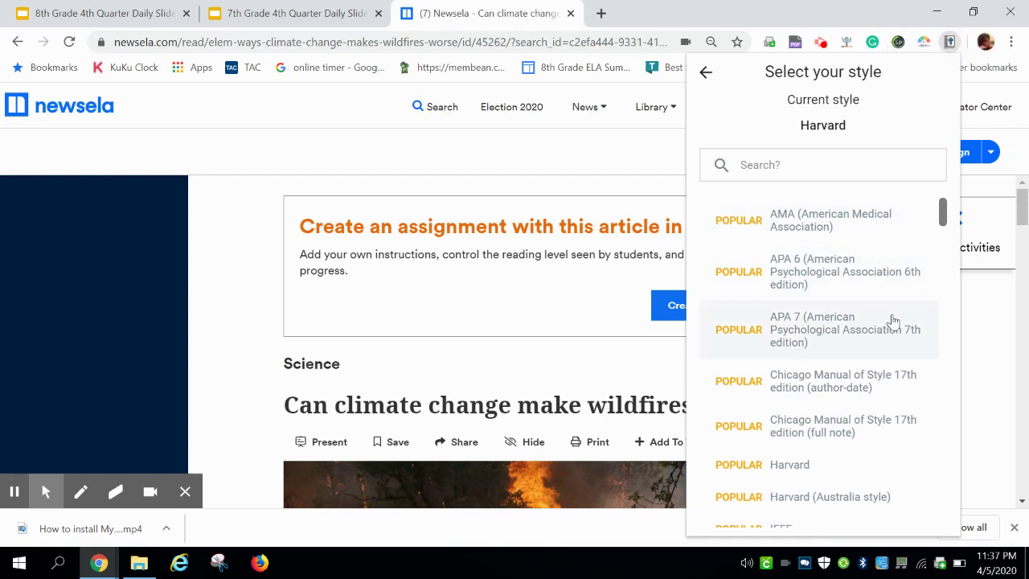
{"action": "scroll", "coordinate": [893, 322], "scroll_direction": "down", "scroll_amount": 3}
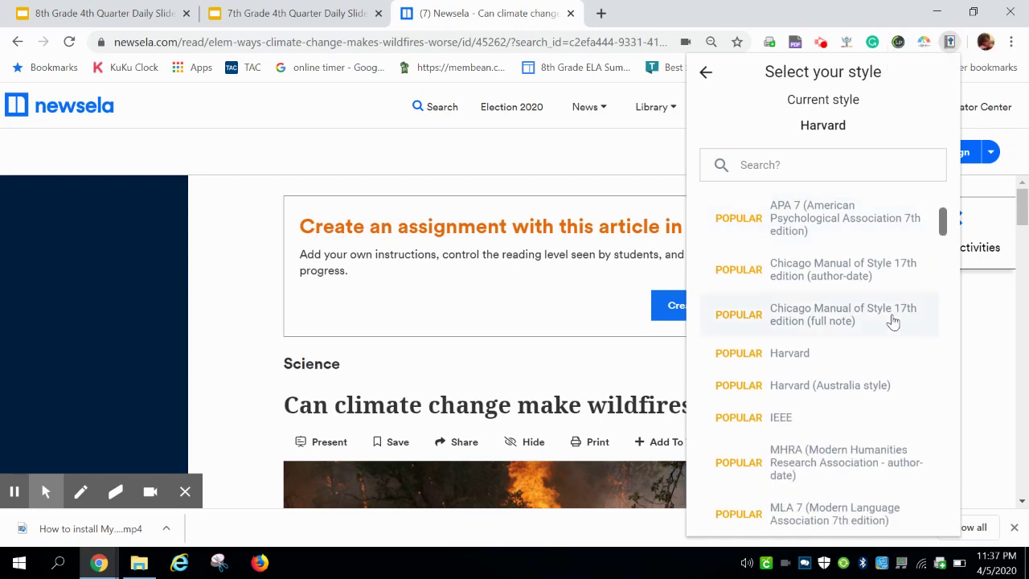
{"action": "scroll", "coordinate": [892, 322], "scroll_direction": "down", "scroll_amount": 2}
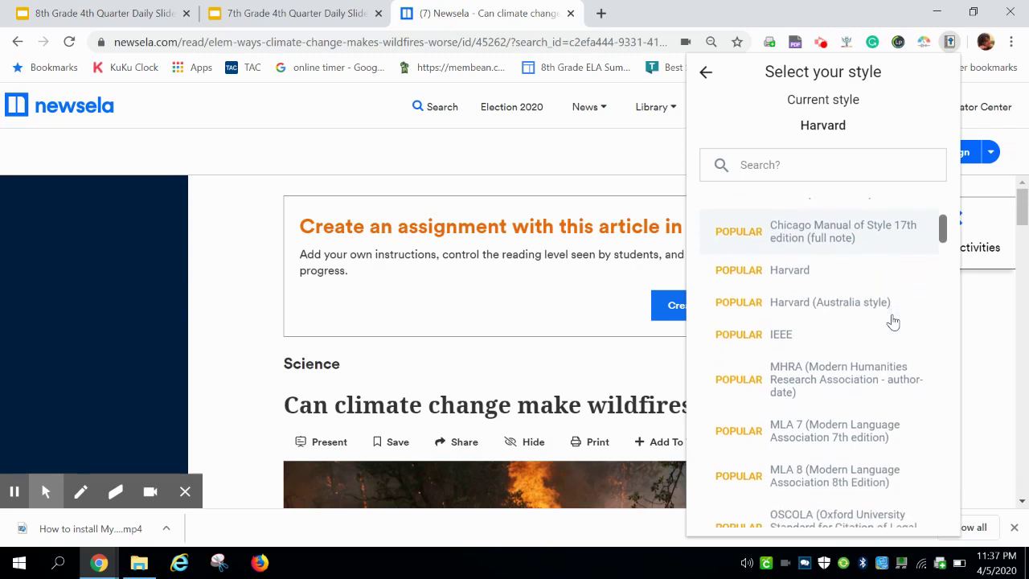
{"action": "scroll", "coordinate": [892, 322], "scroll_direction": "down", "scroll_amount": 3}
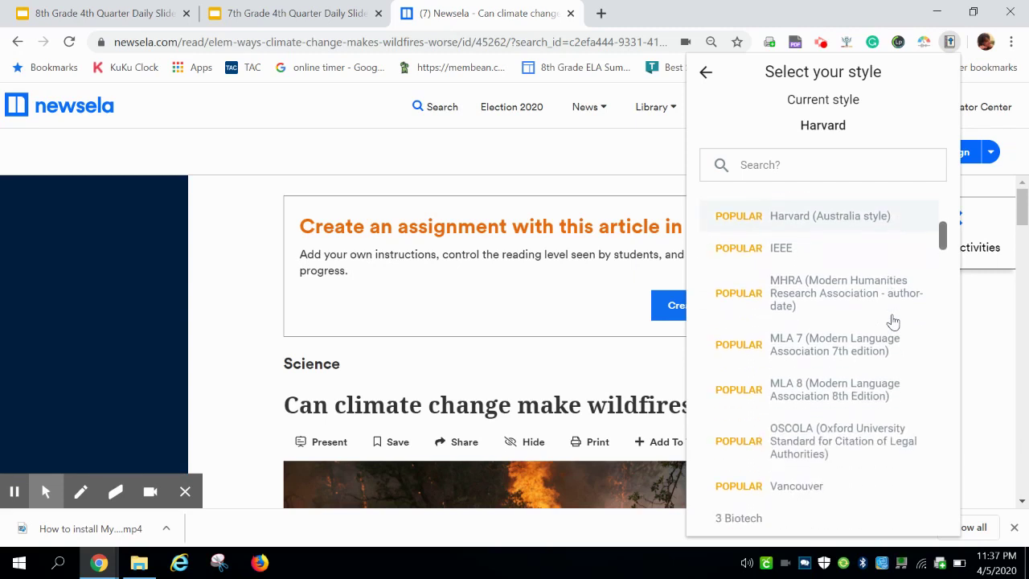
{"action": "scroll", "coordinate": [893, 322], "scroll_direction": "down", "scroll_amount": 2}
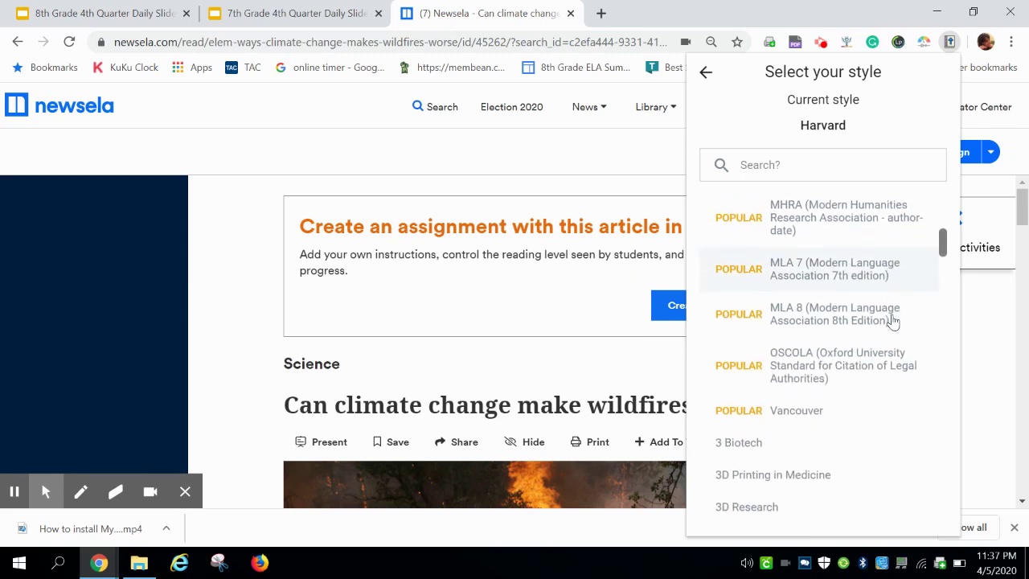
{"action": "left_click", "coordinate": [826, 320]}
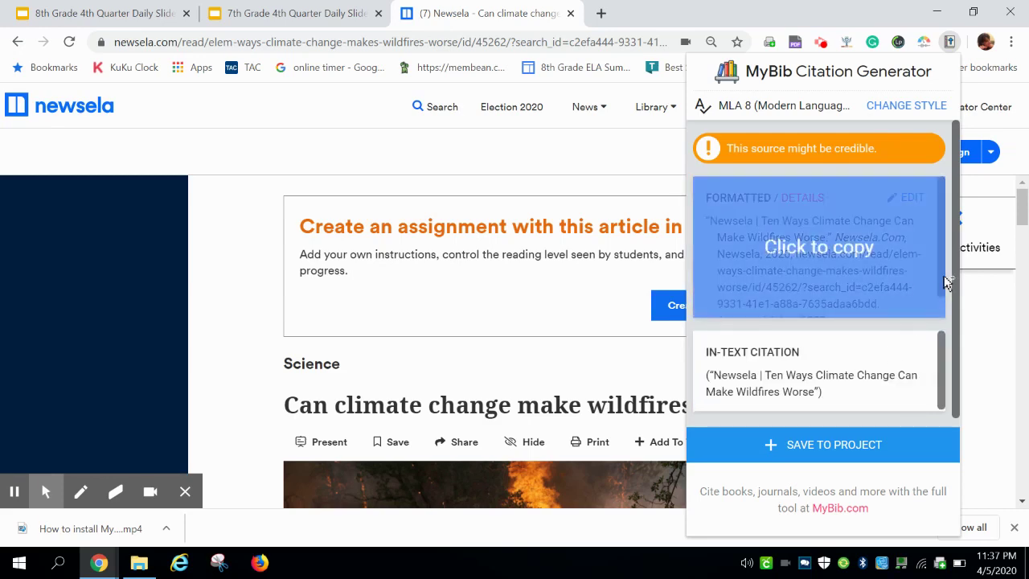
Save the generated citation for the Newsela wildfire article to a MyBib project.
{"action": "left_click", "coordinate": [901, 315]}
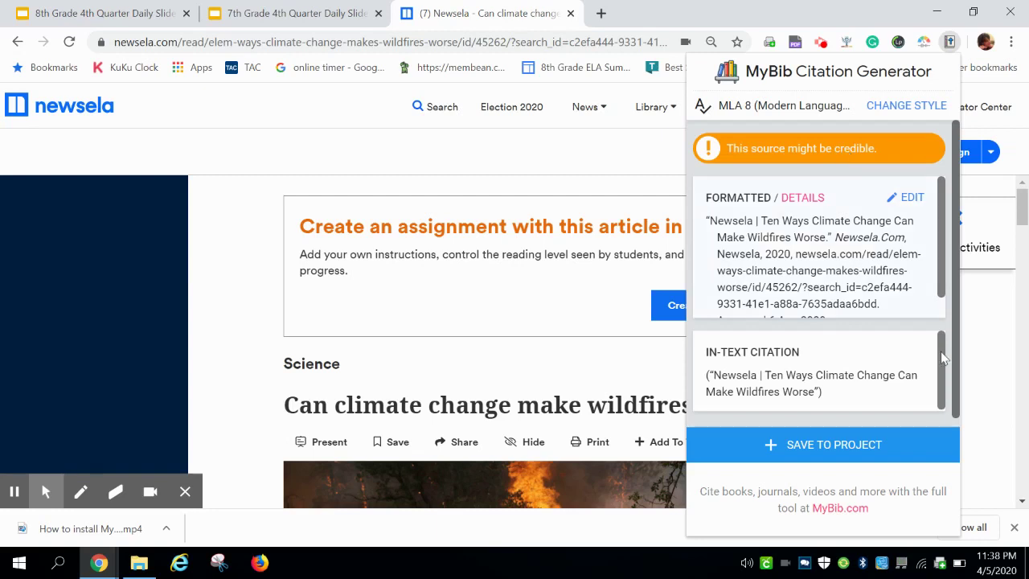
{"action": "left_click", "coordinate": [807, 450]}
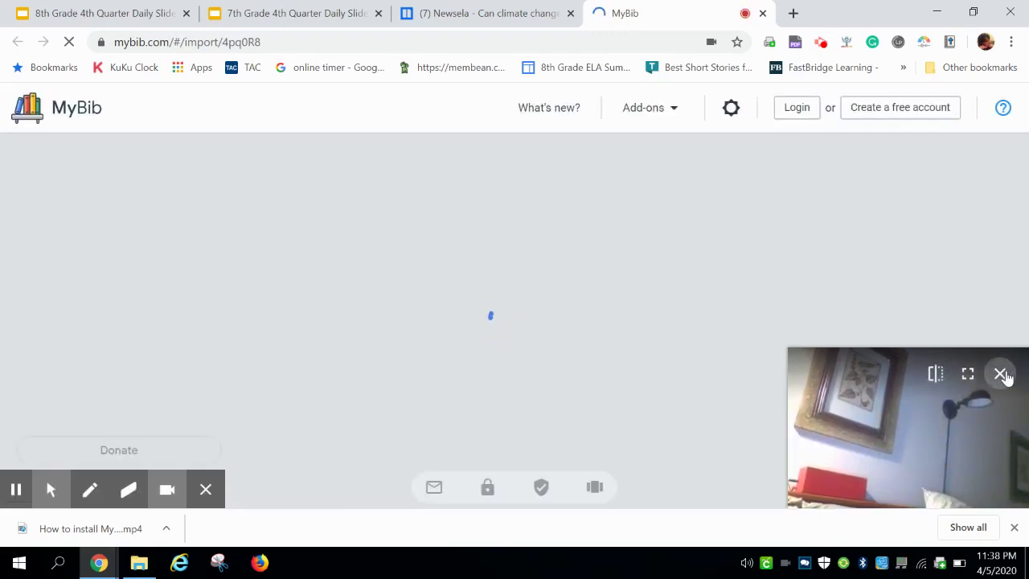
{"action": "left_click", "coordinate": [1002, 375]}
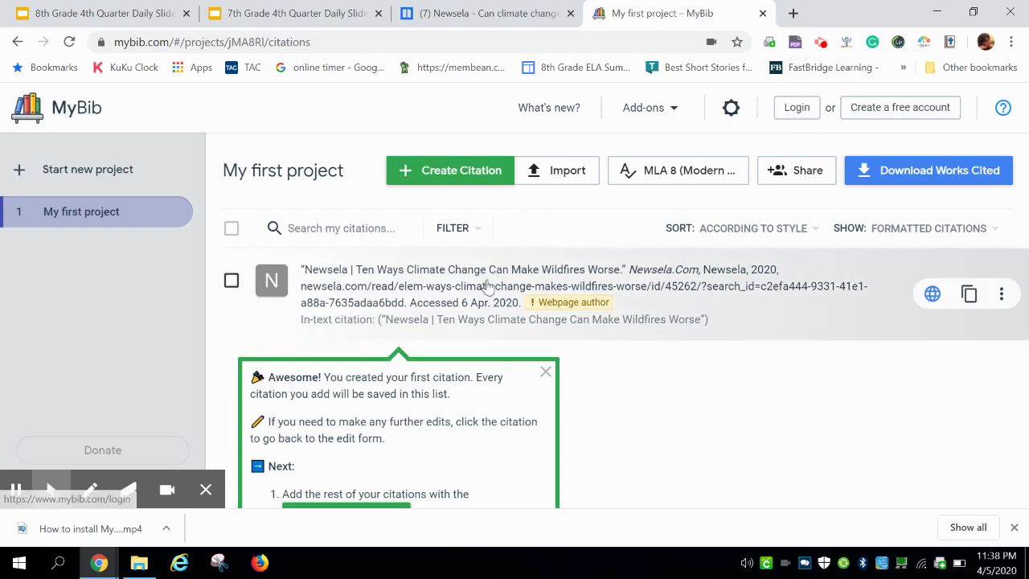
Log in to the MyBib account, answering the role question with Student and dismissing the first-citation tip.
{"action": "left_click", "coordinate": [788, 119]}
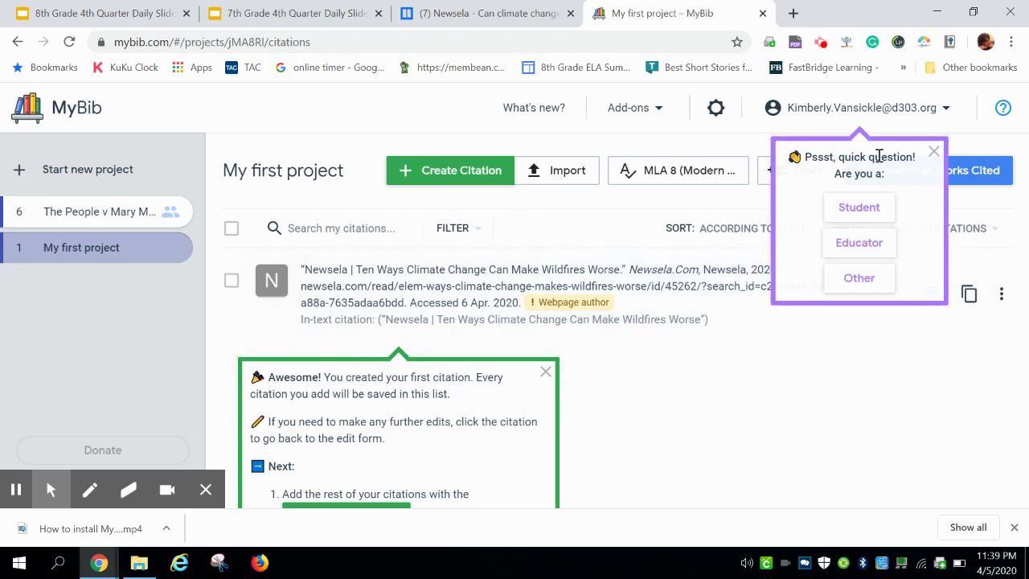
{"action": "left_click", "coordinate": [861, 211]}
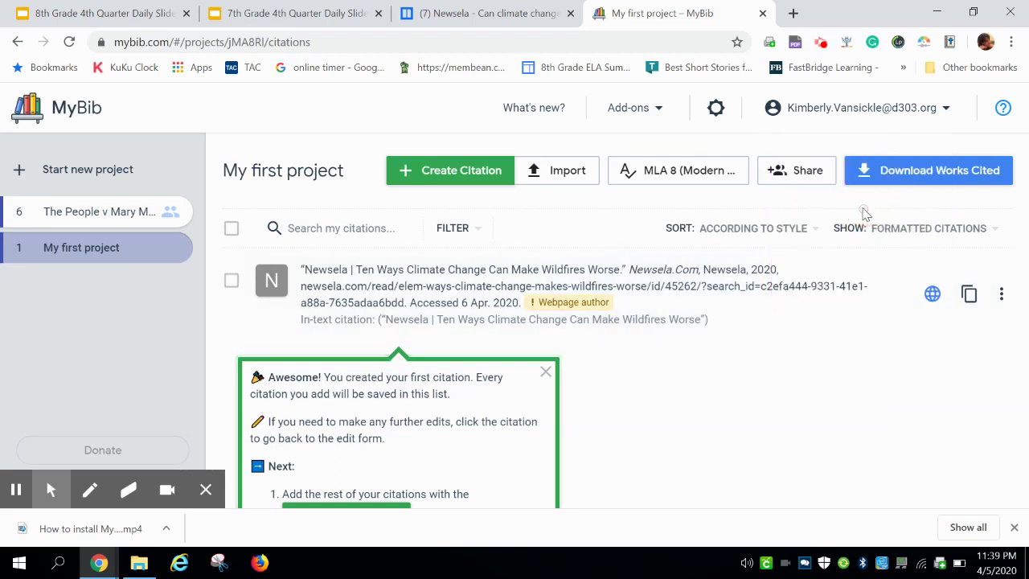
{"action": "left_click", "coordinate": [545, 374]}
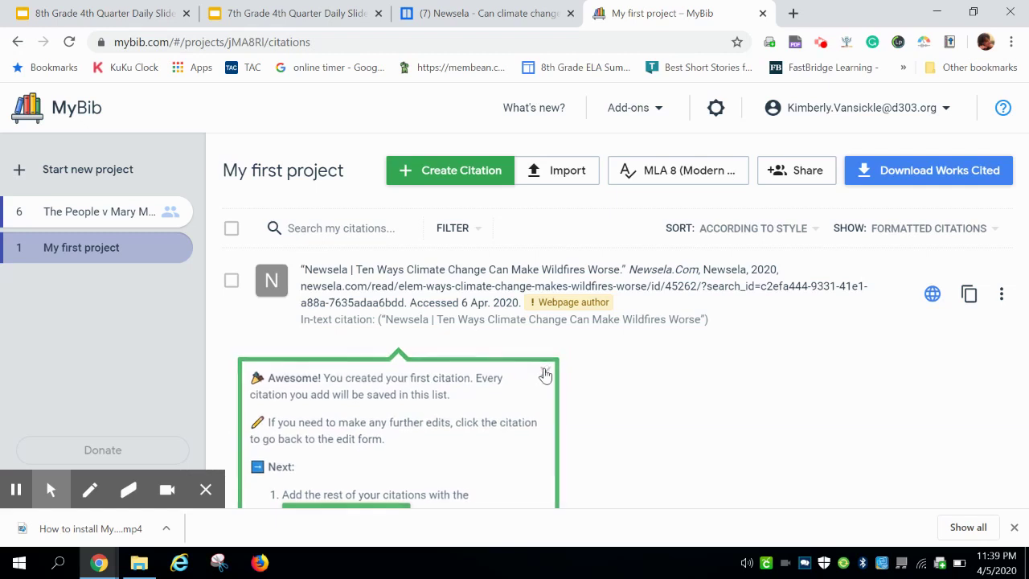
{"action": "left_click", "coordinate": [631, 411]}
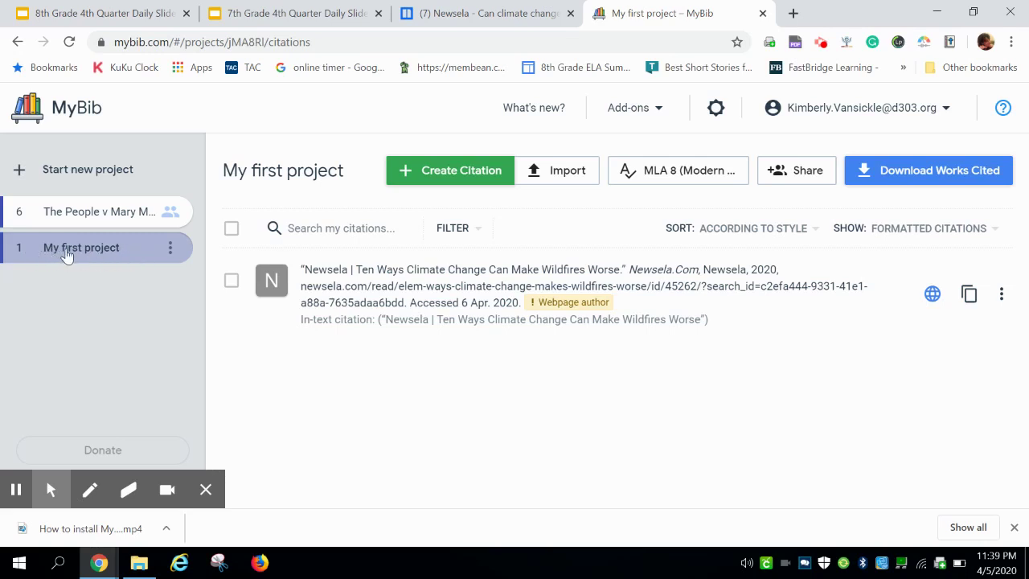
Rename the project "My first project" as "Forest Fires cause & effect kvs".
{"action": "left_click", "coordinate": [171, 250]}
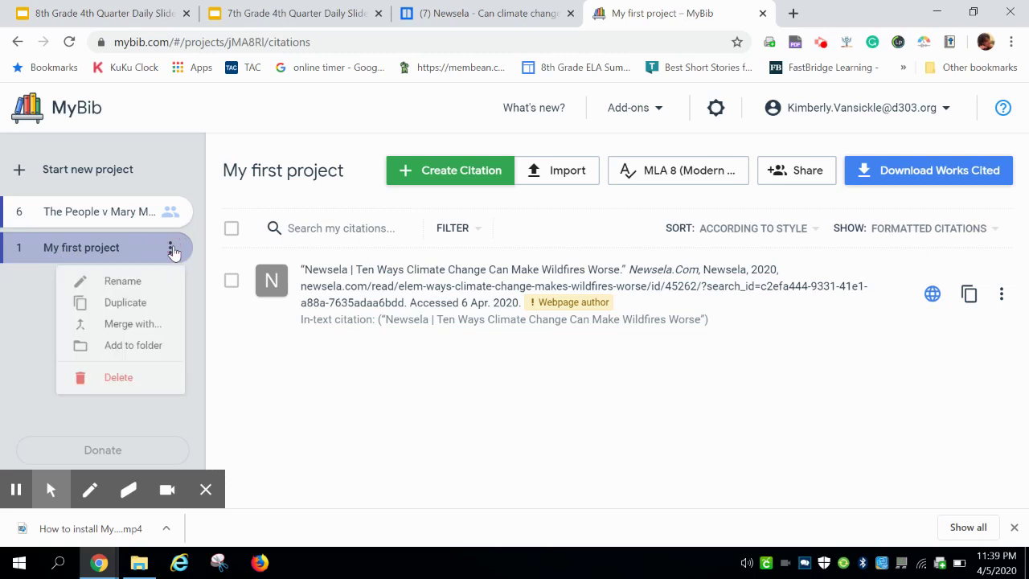
{"action": "left_click", "coordinate": [129, 286]}
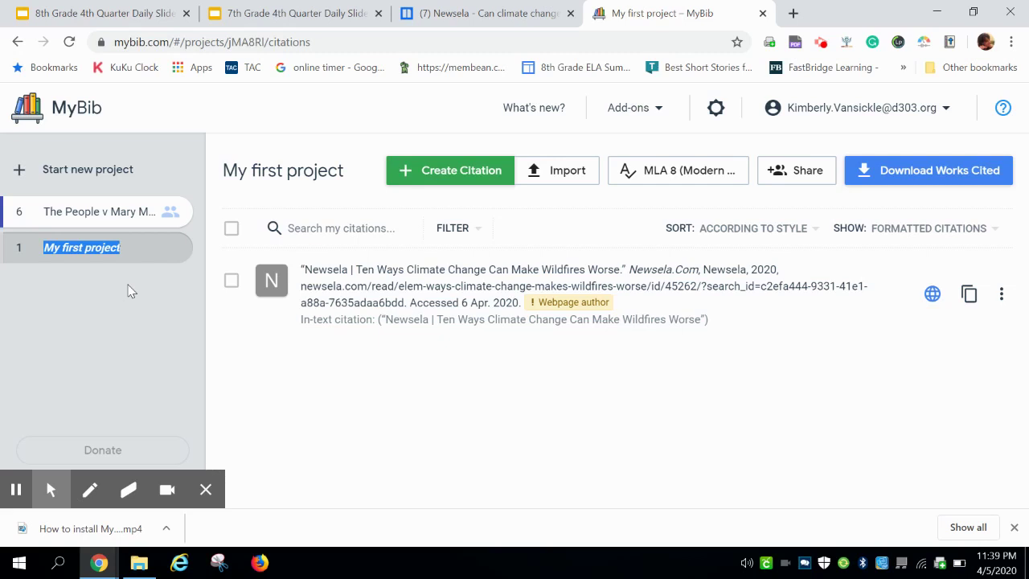
{"action": "type", "text": "A"}
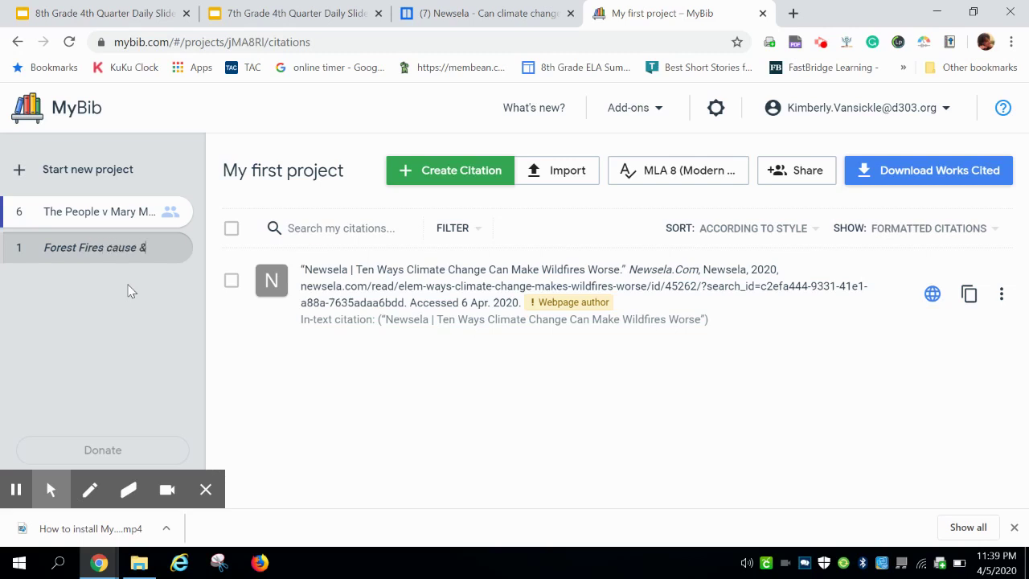
{"action": "type", "text": "ec"}
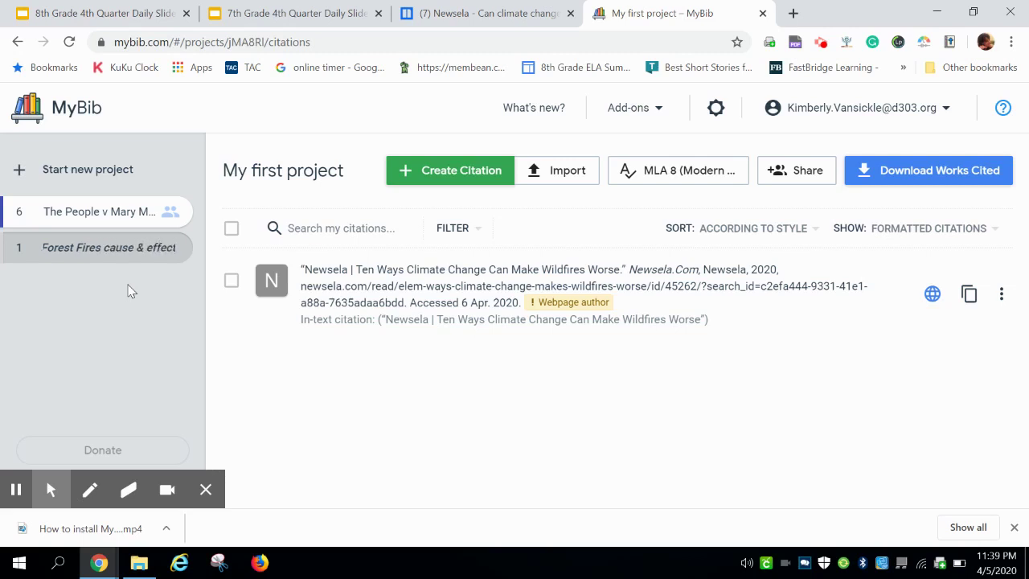
{"action": "type", "text": "t kvs"}
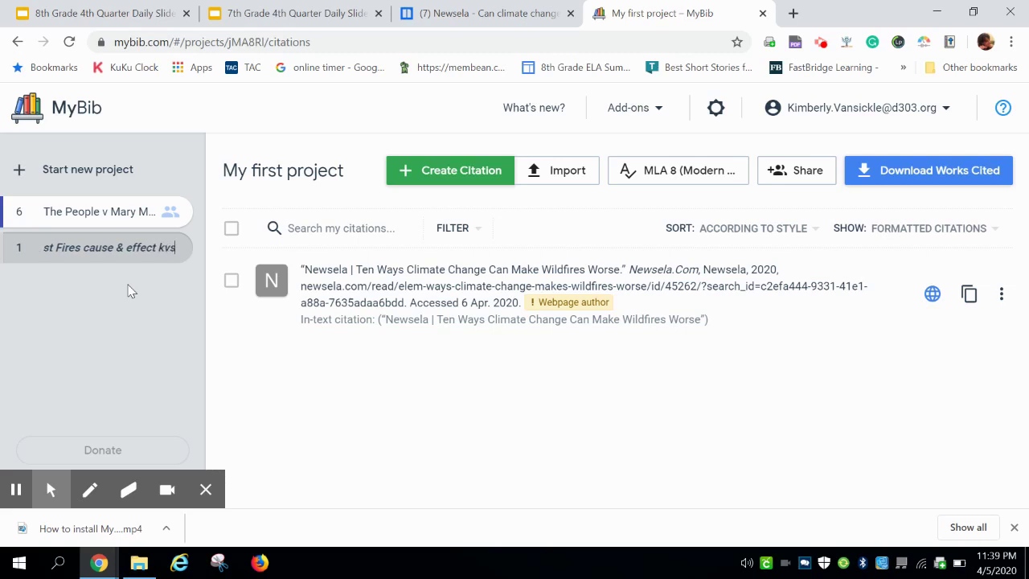
{"action": "key", "text": "Return"}
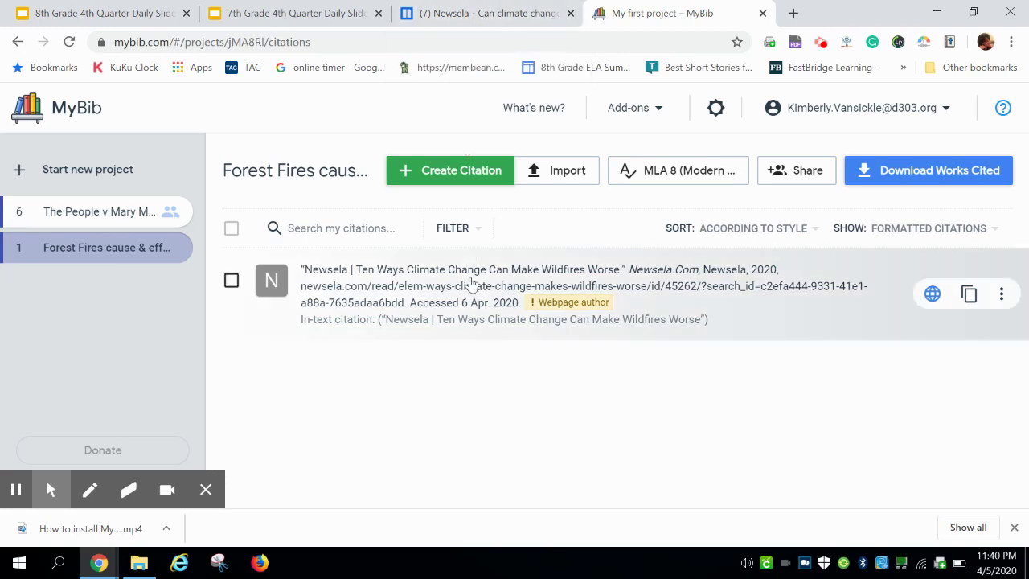
Return to the Newsela wildfire article and look through its text from the headline to the Hot And Dry Weather section.
{"action": "mouse_move", "coordinate": [553, 316]}
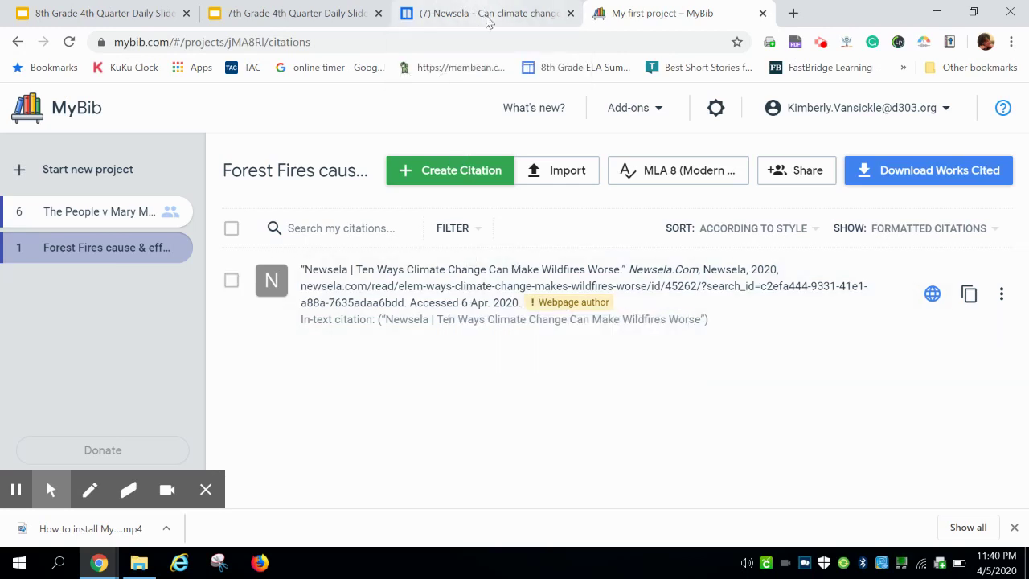
{"action": "left_click", "coordinate": [487, 16]}
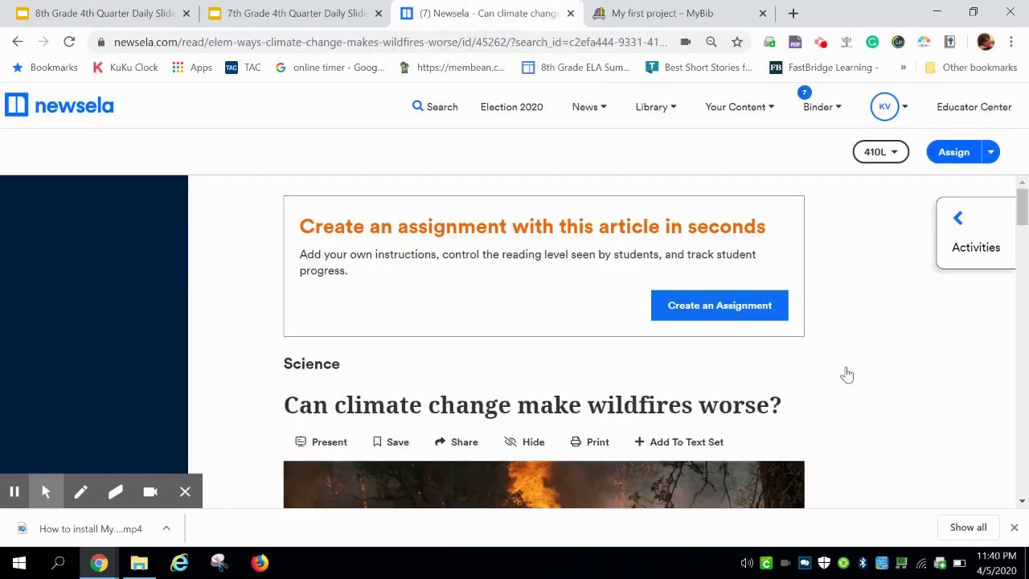
{"action": "scroll", "coordinate": [859, 410], "scroll_direction": "down", "scroll_amount": 2}
{"action": "scroll", "coordinate": [859, 410], "scroll_direction": "down", "scroll_amount": 8}
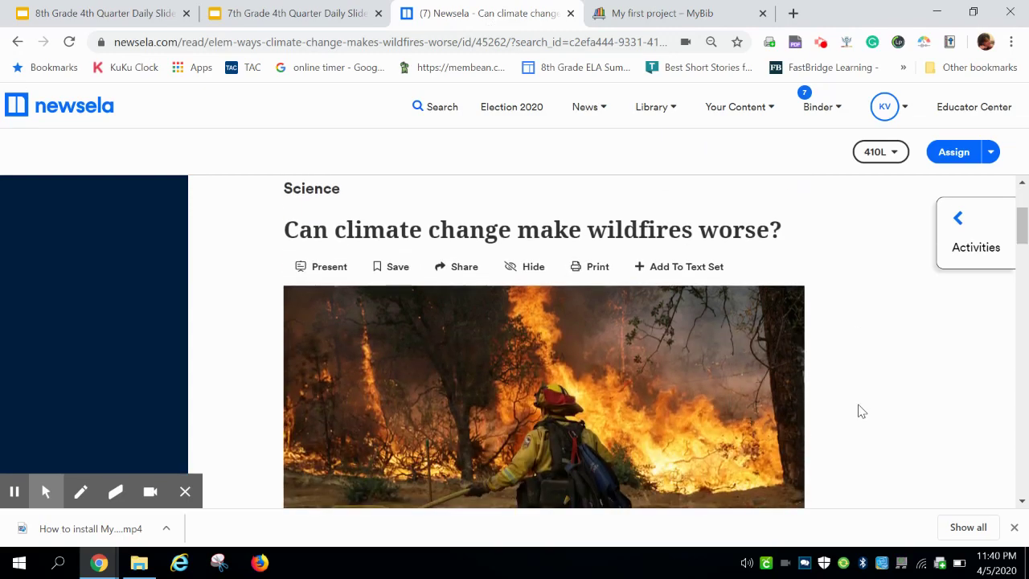
{"action": "scroll", "coordinate": [858, 410], "scroll_direction": "down", "scroll_amount": 5}
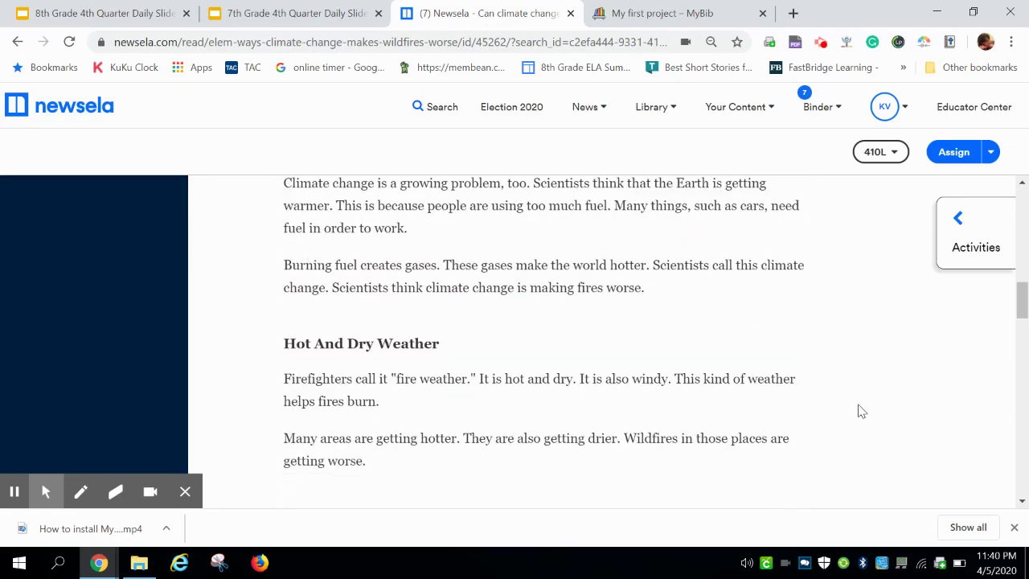
{"action": "scroll", "coordinate": [859, 410], "scroll_direction": "up", "scroll_amount": 5}
{"action": "scroll", "coordinate": [860, 410], "scroll_direction": "up", "scroll_amount": 15}
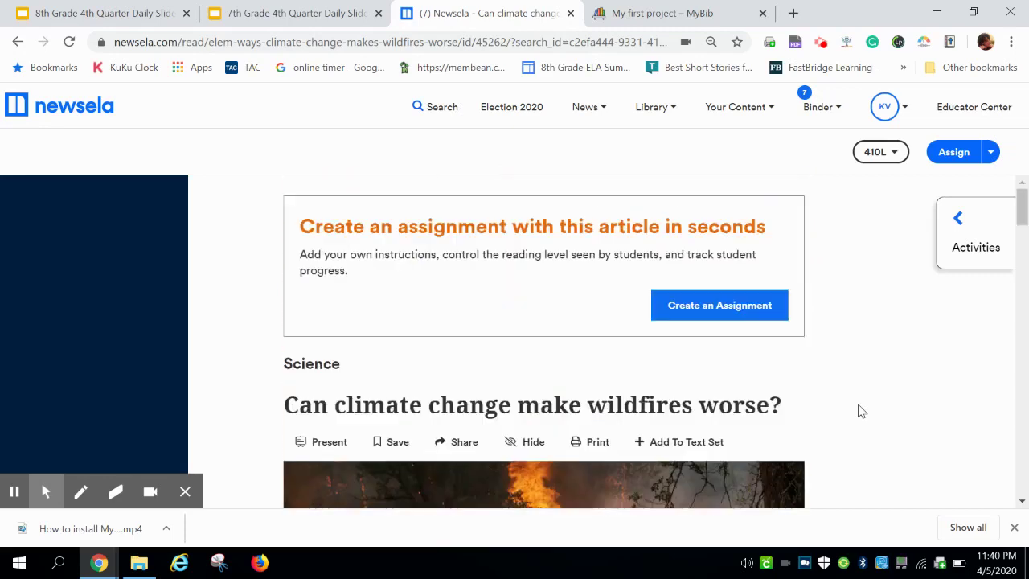